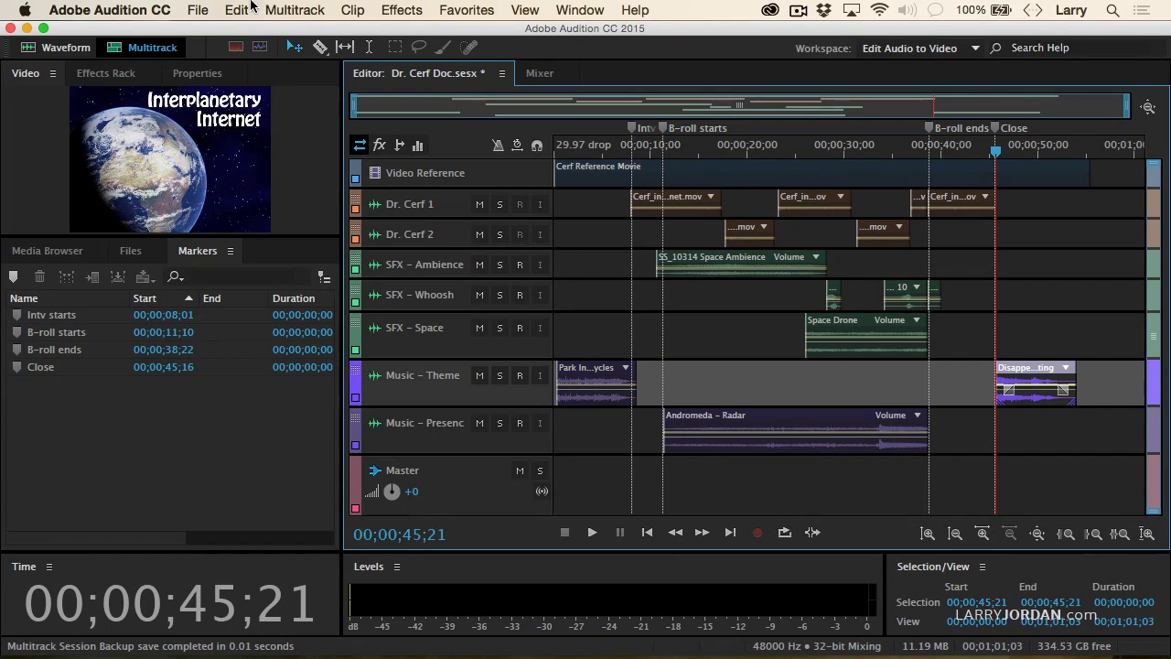
Close the Dr. Cerf Doc session without saving and reopen Speech Align.sesx from recent files
left_click(223, 157)
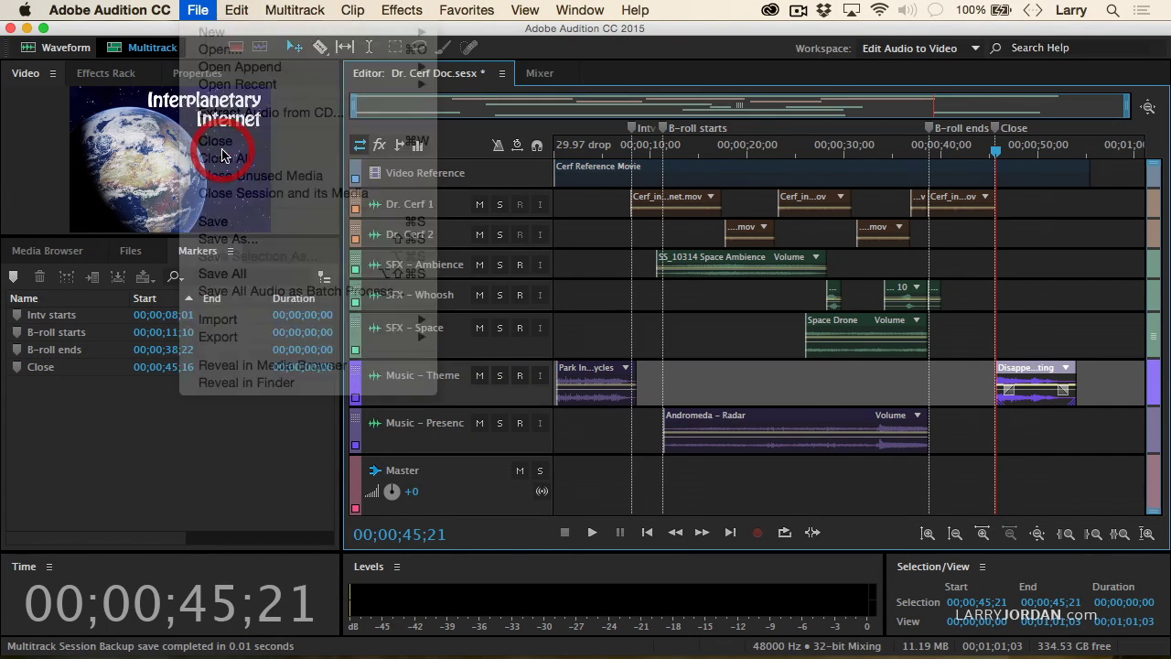
left_click(503, 375)
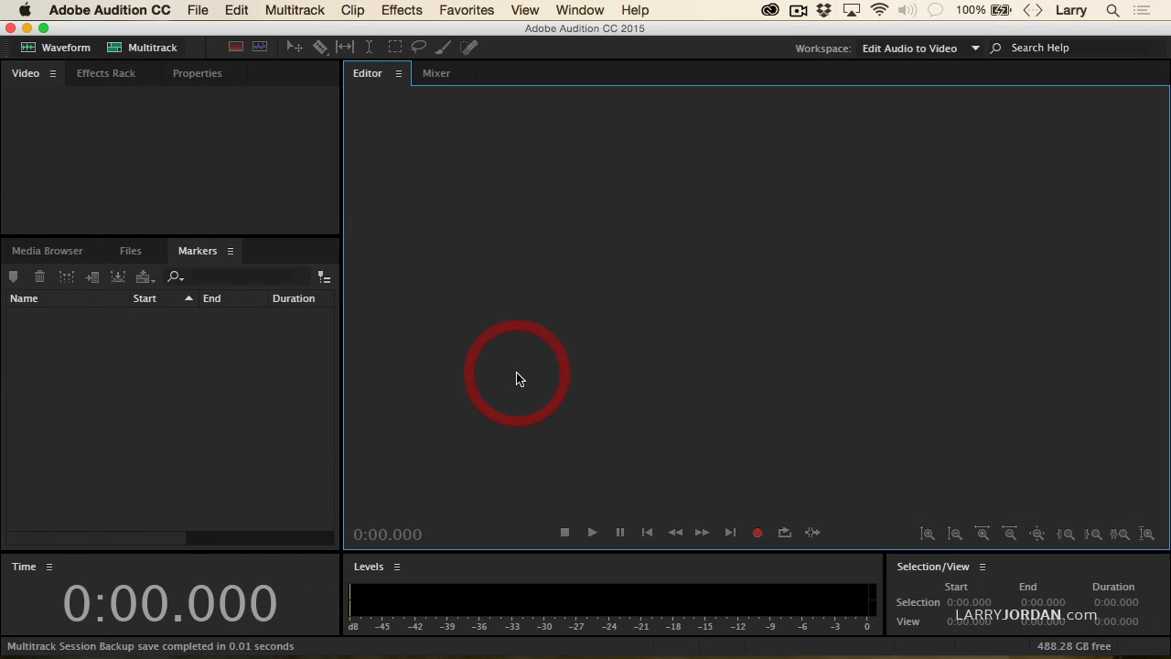
left_click(209, 9)
mouse_move(224, 85)
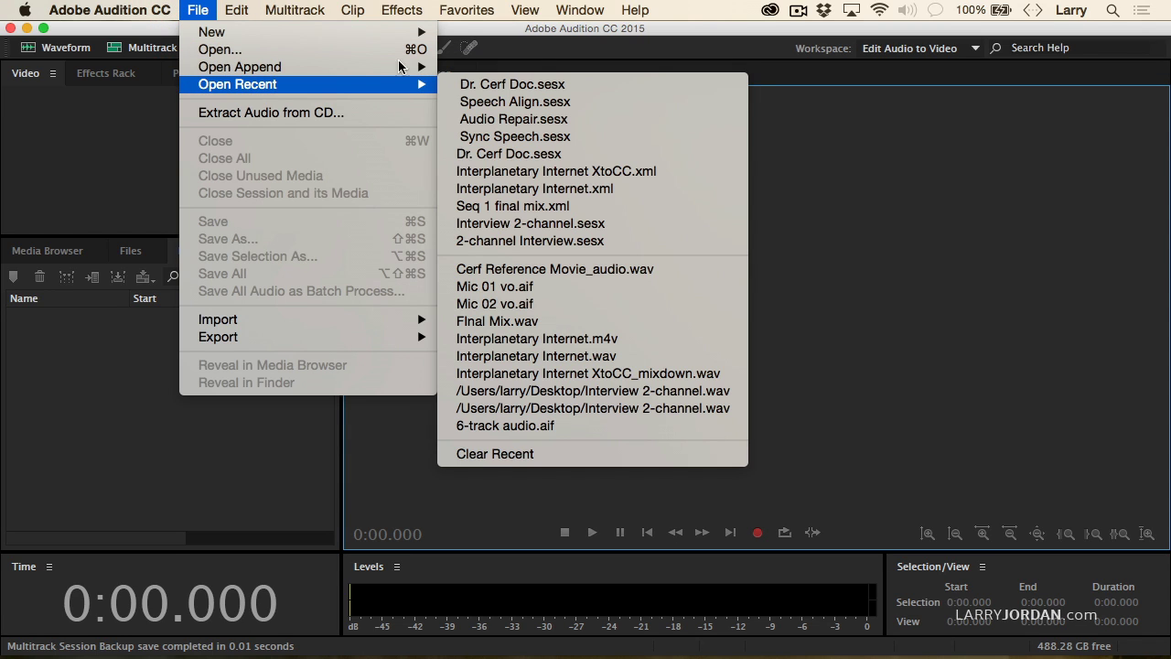
left_click(536, 103)
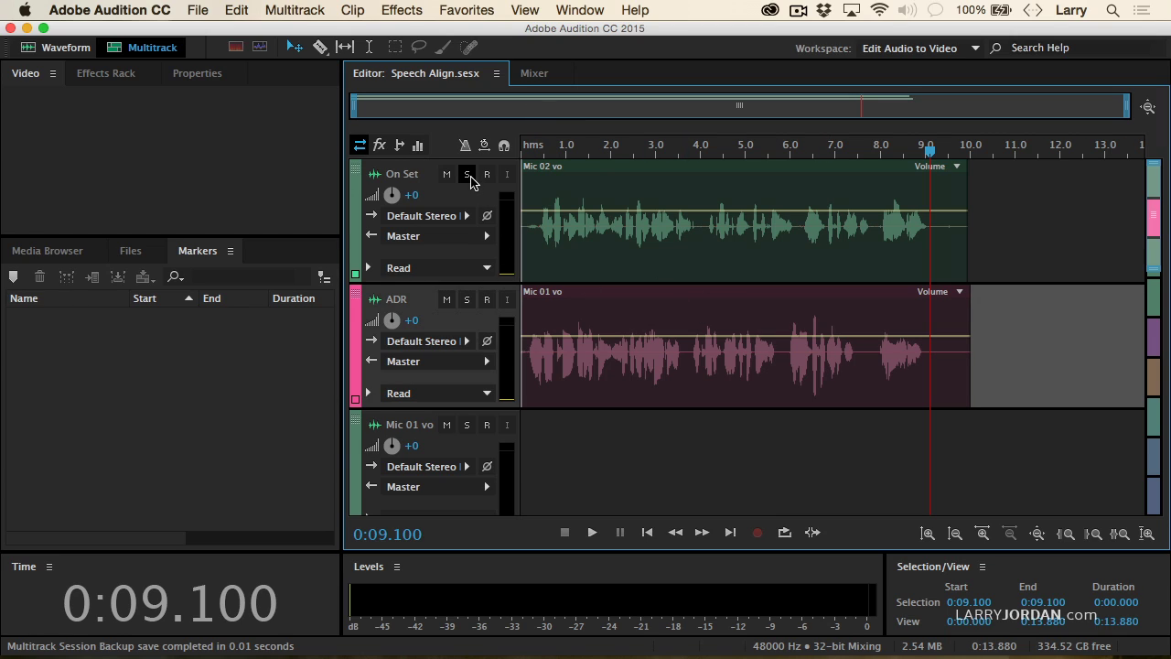
Solo the On Set track and play it briefly from near the start
left_click(468, 176)
left_click(538, 146)
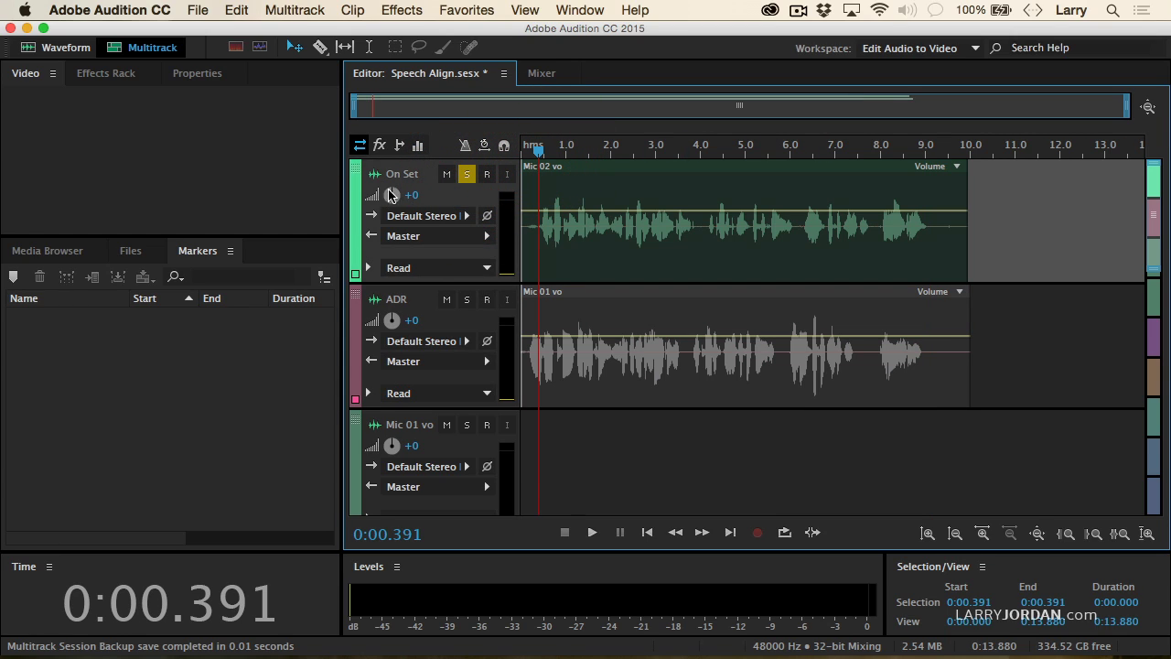
key("space")
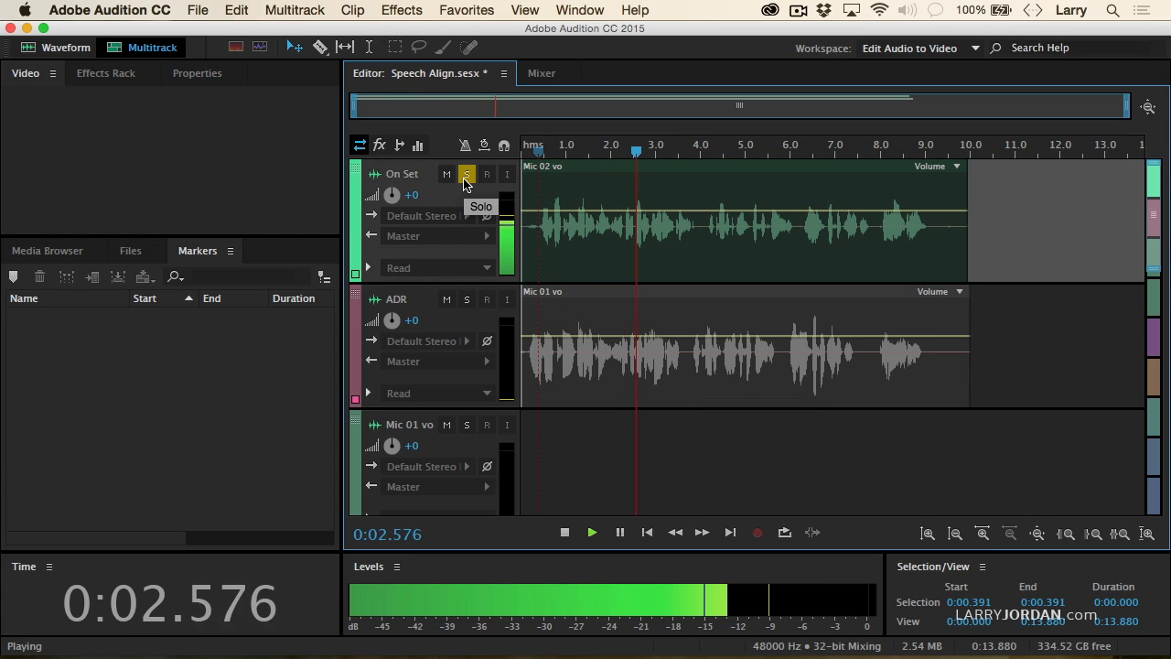
key("space")
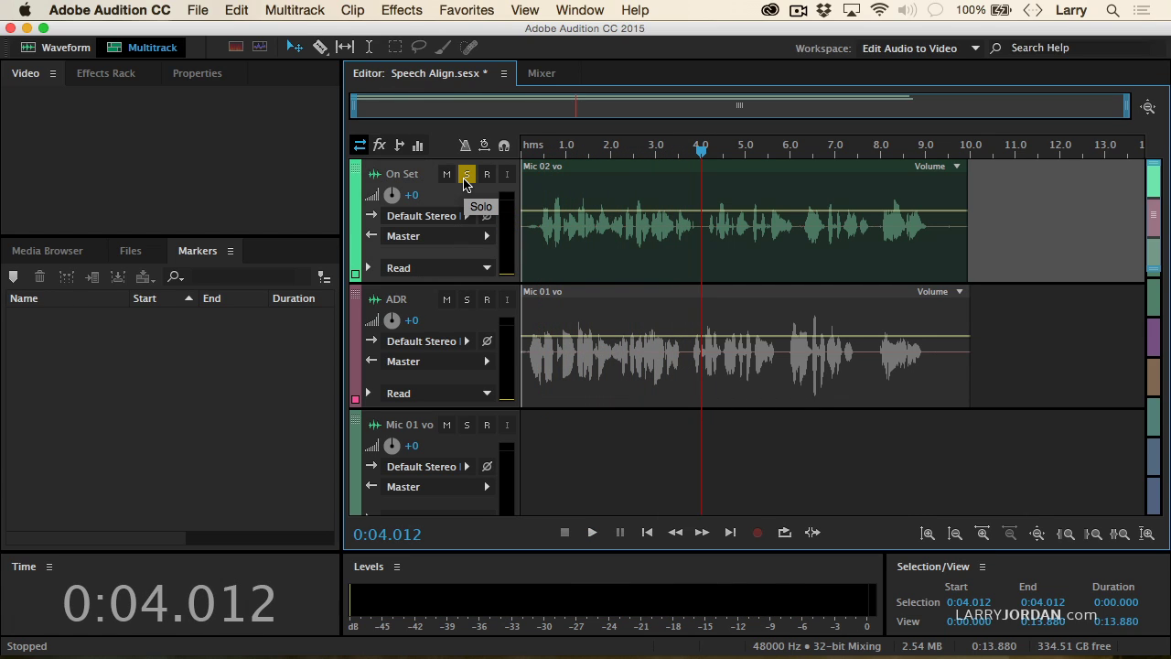
Unsolo On Set, solo the ADR track, and play it from the start
left_click(466, 175)
left_click(465, 302)
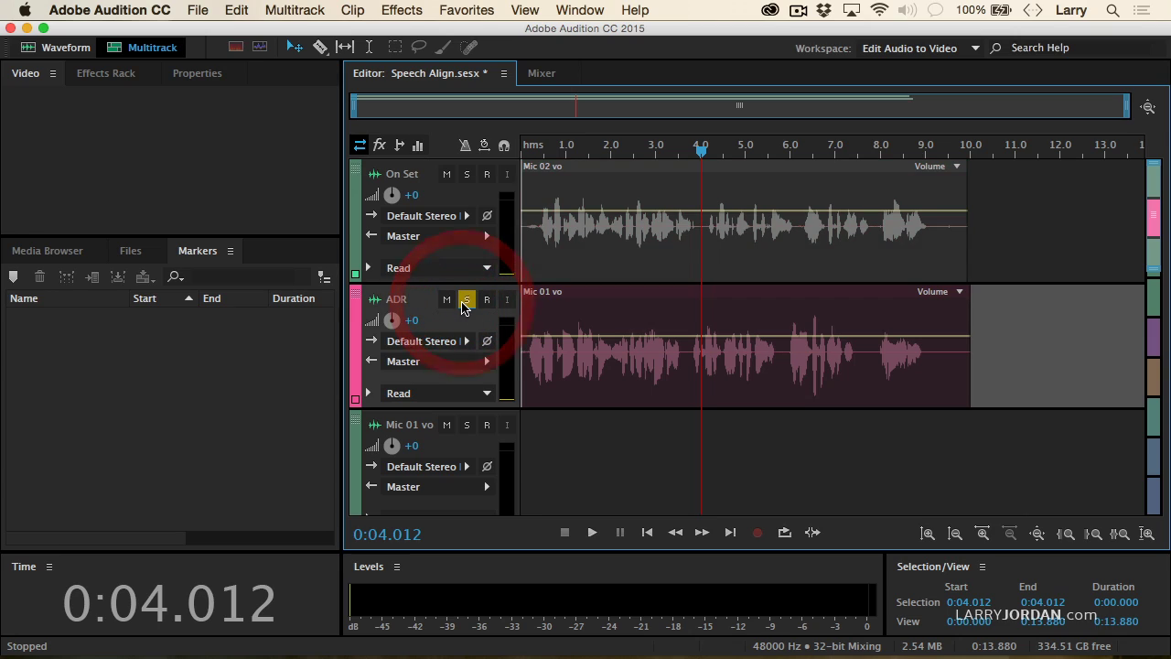
key("Home")
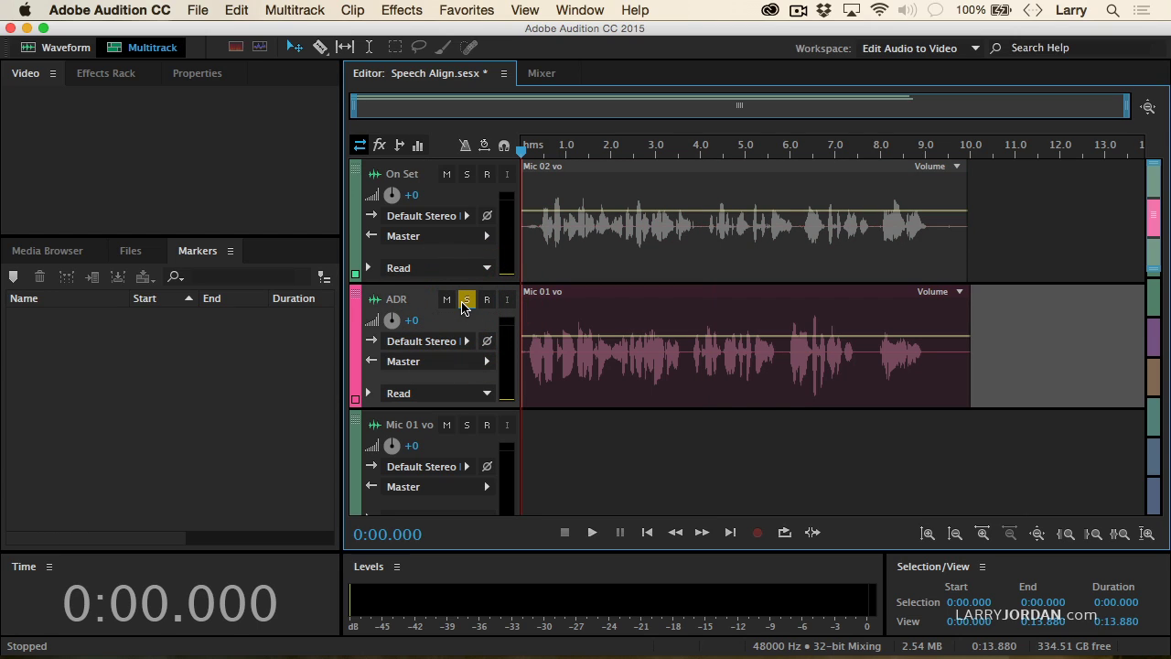
key("space")
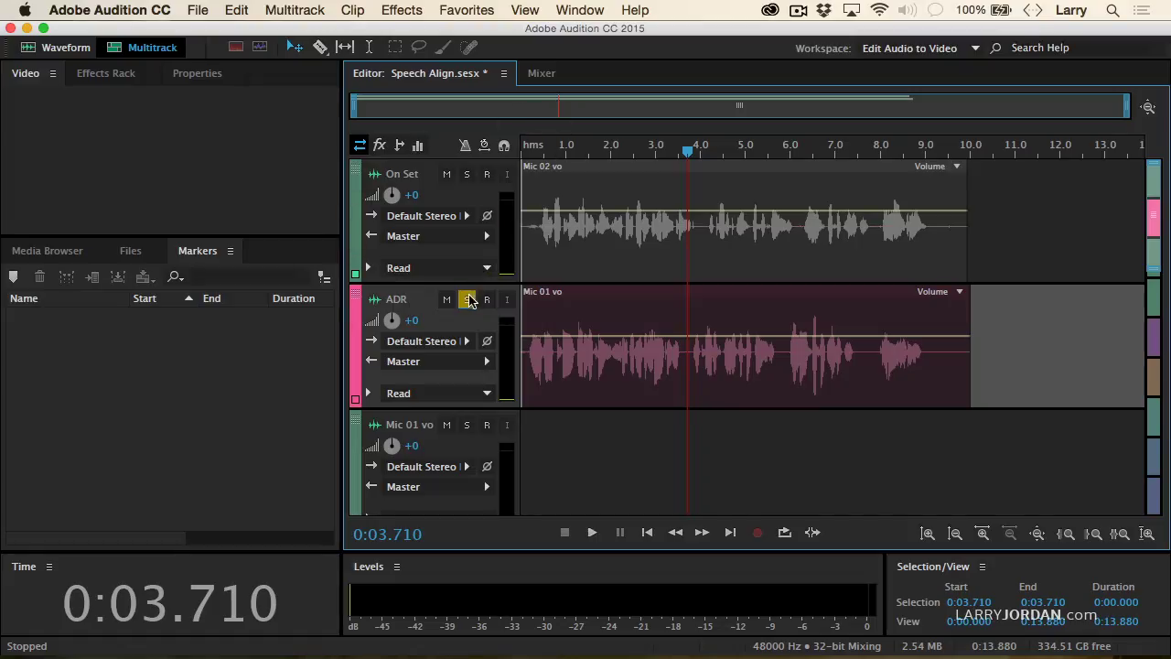
Unsolo ADR and play the On Set and ADR clips together from the start
left_click(466, 302)
left_click(535, 151)
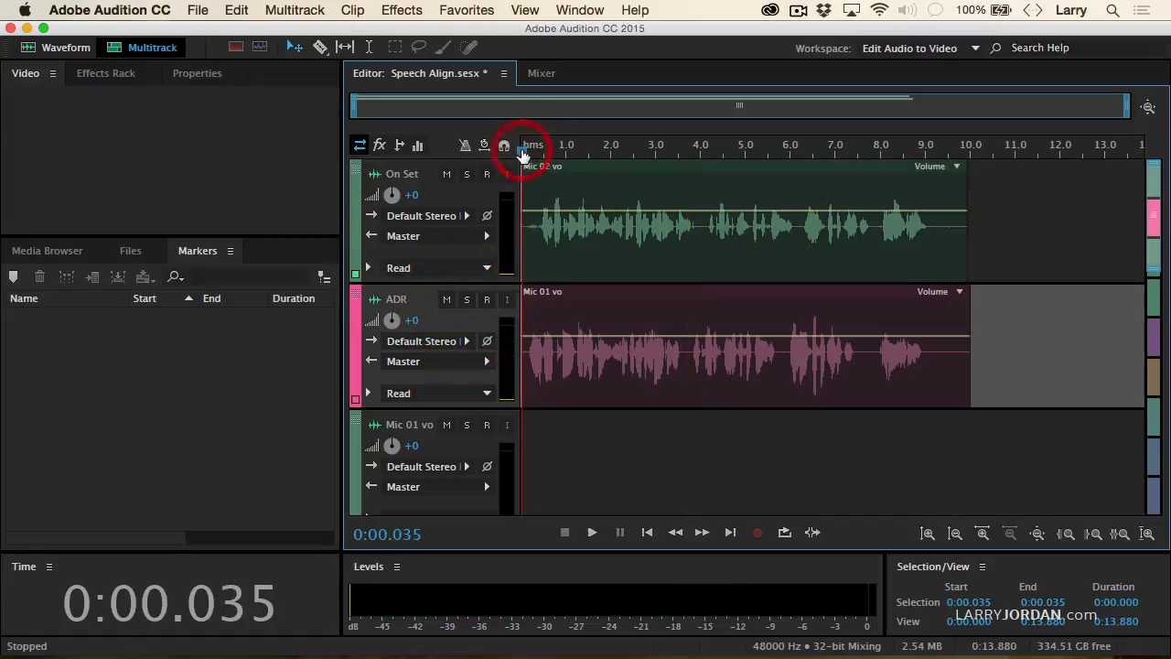
key("space")
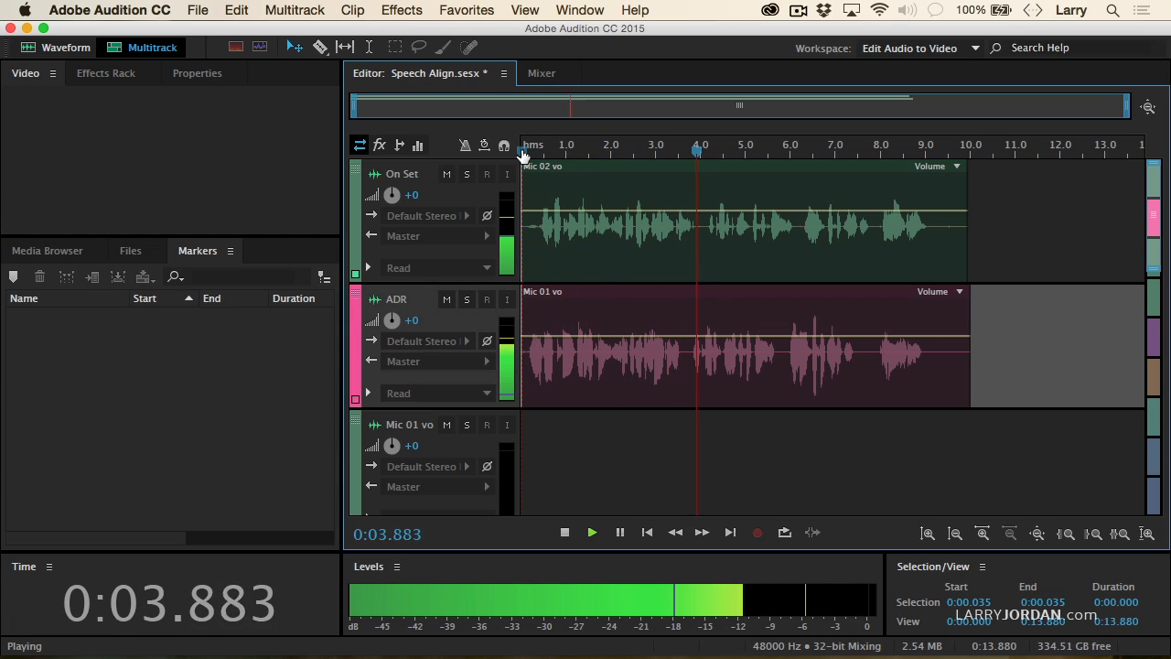
key("space")
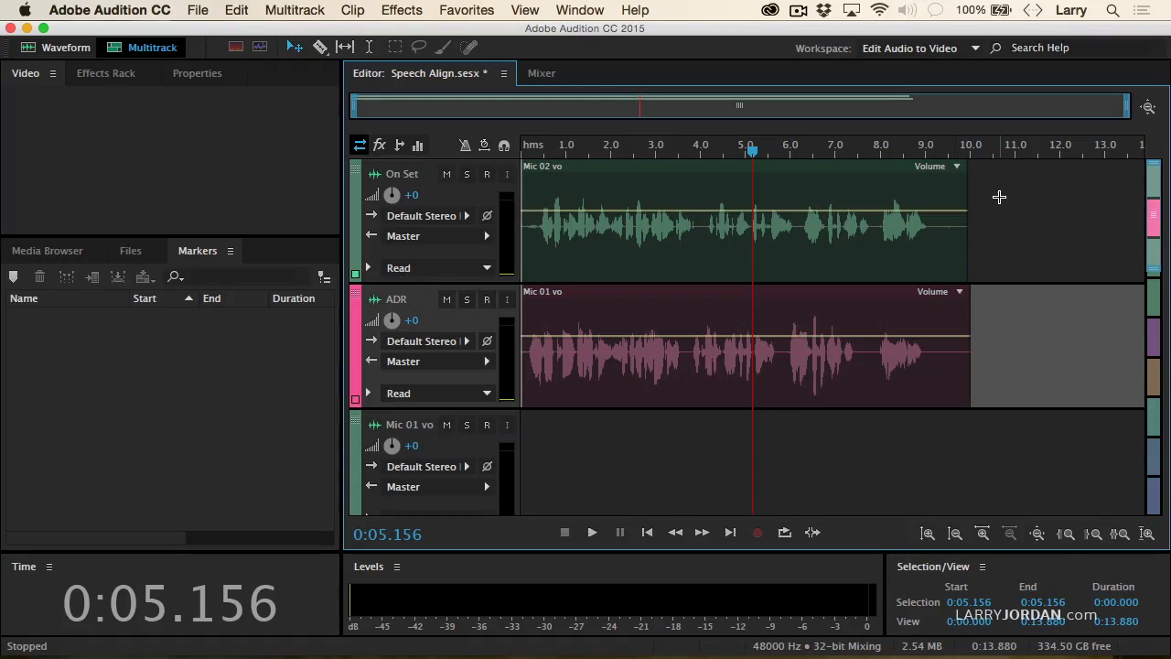
Align the ADR clip to the On Set clip using Tightest alignment onto a new track
left_click_drag(999, 197, 875, 344)
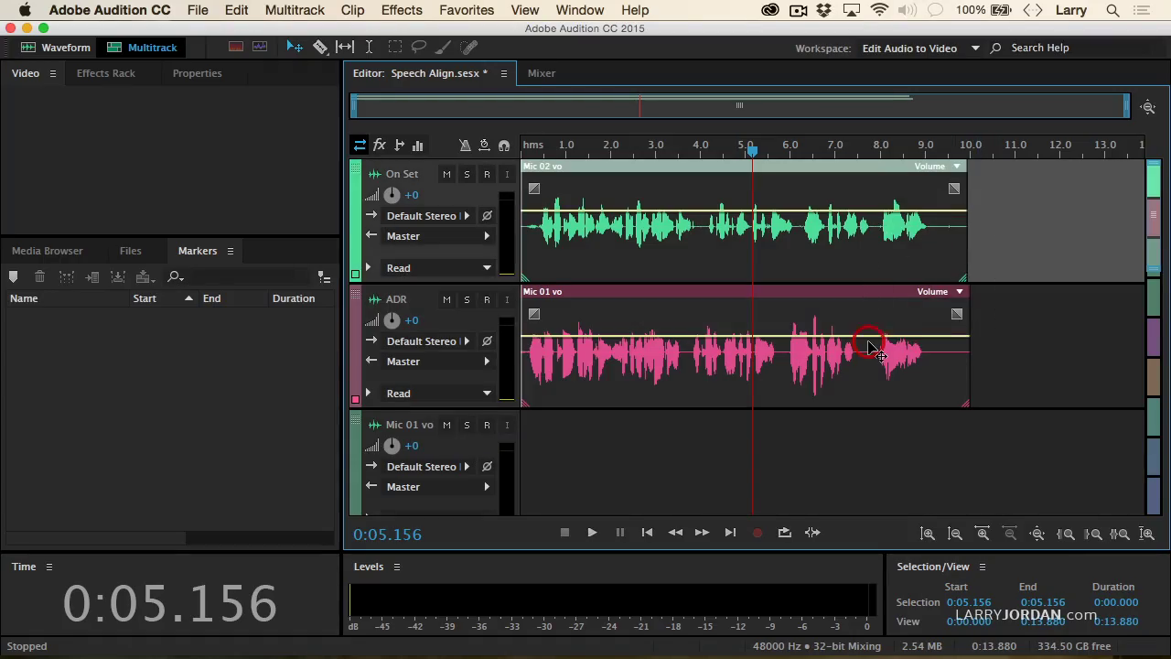
left_click(346, 10)
left_click(371, 168)
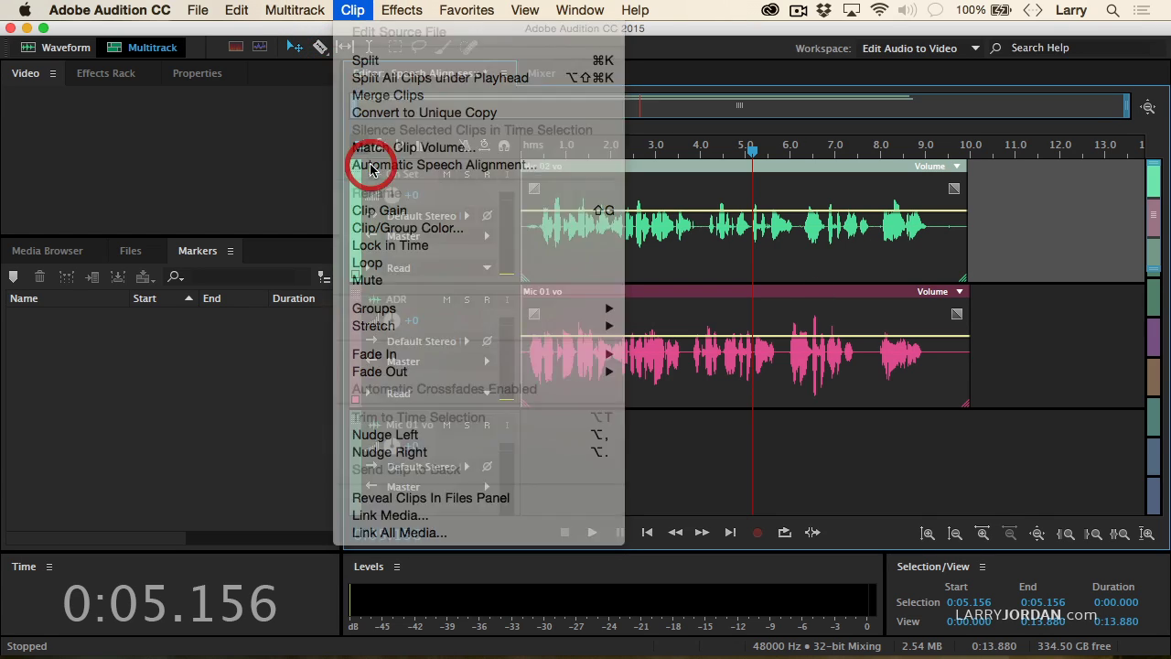
left_click_drag(600, 188, 229, 143)
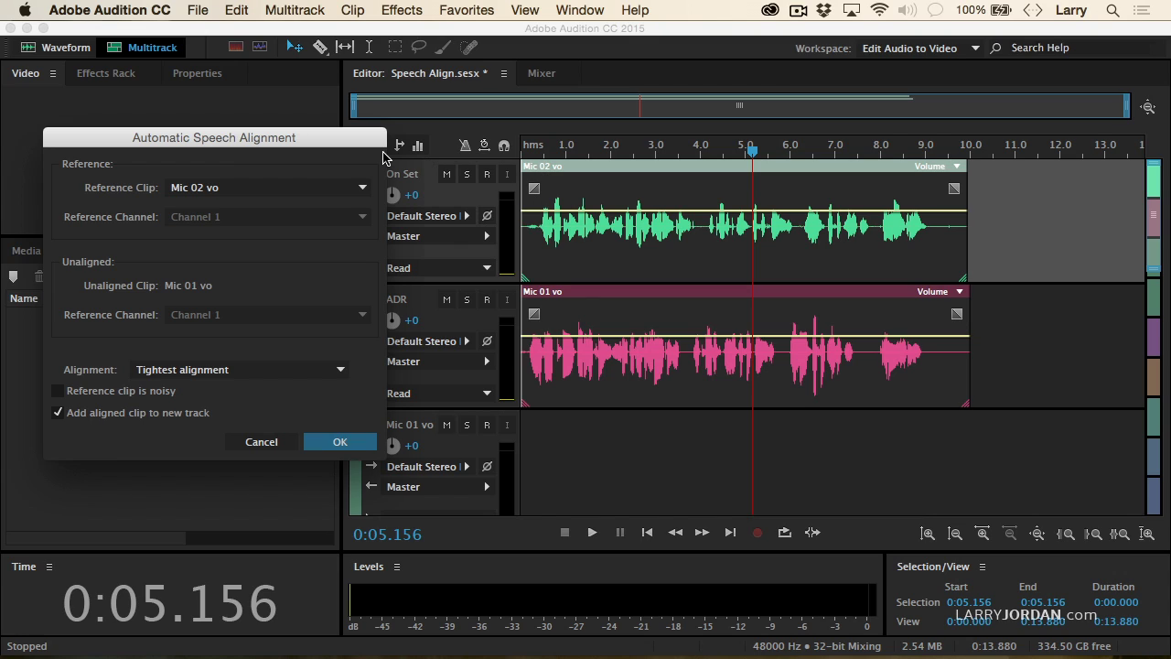
left_click_drag(352, 149, 340, 147)
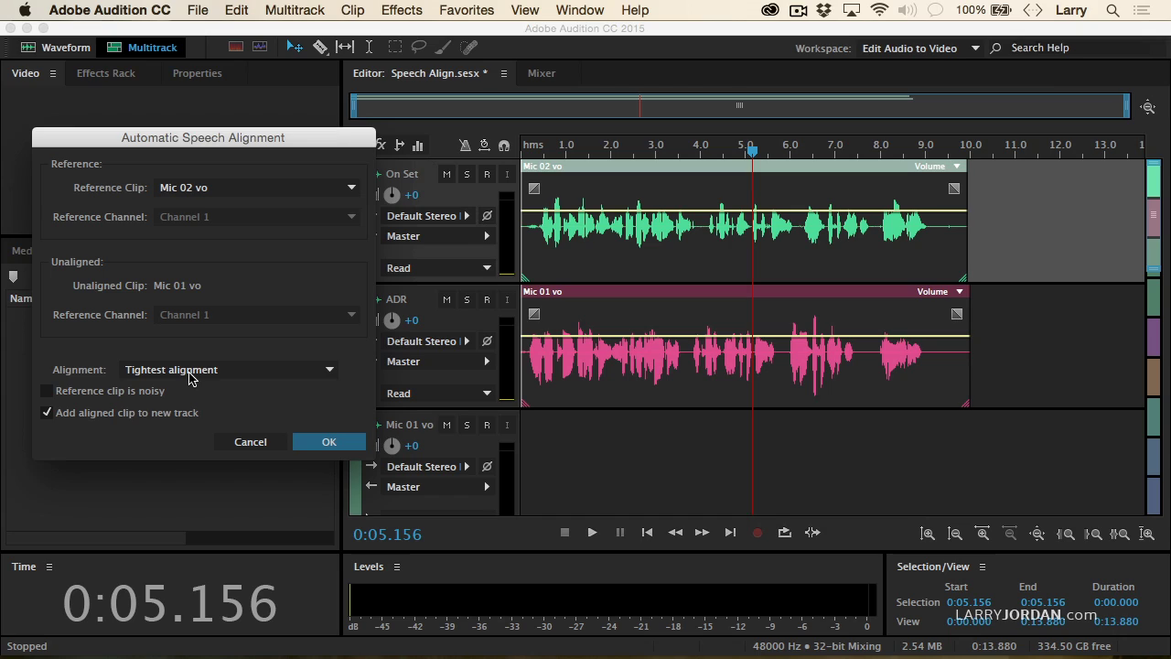
left_click(229, 374)
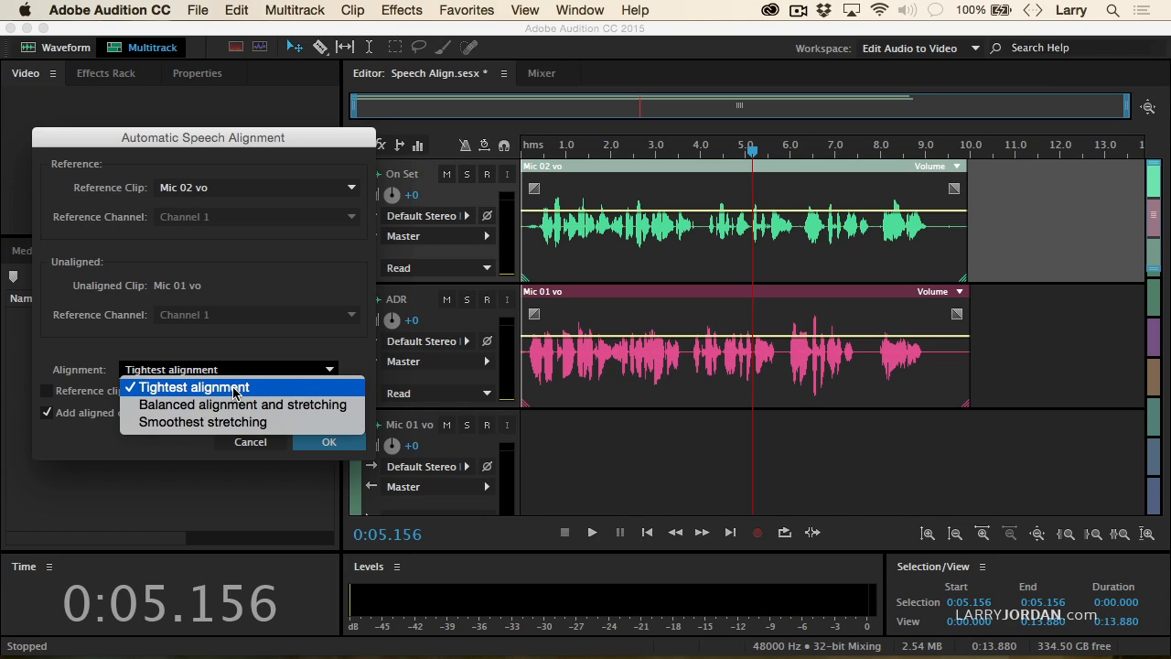
left_click(235, 389)
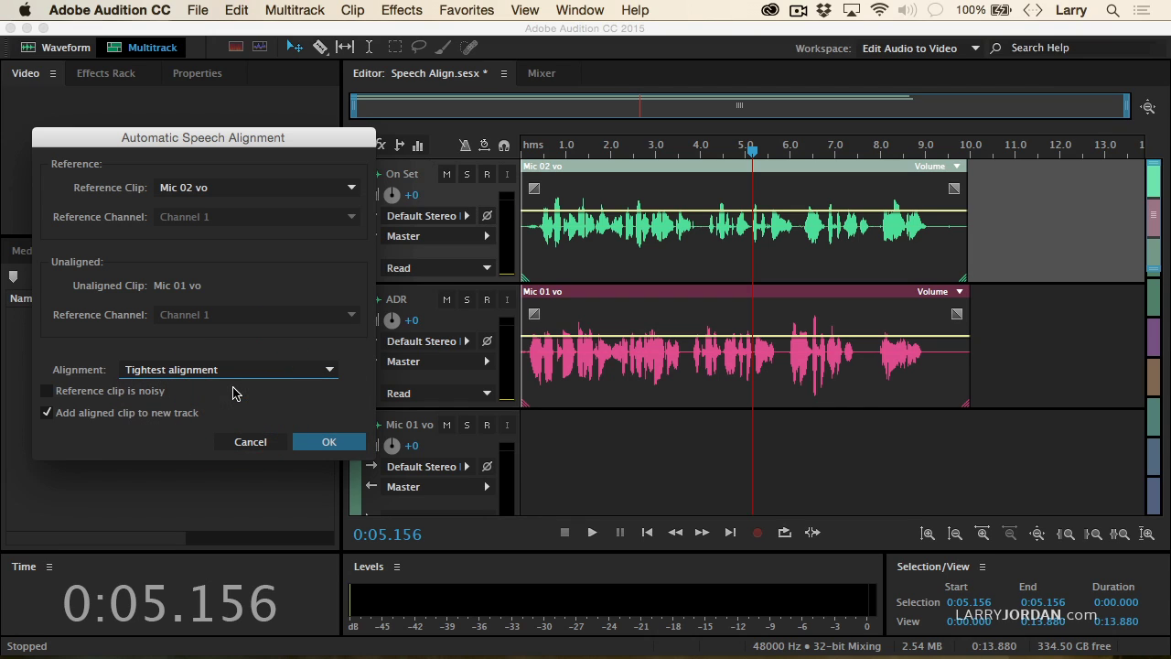
left_click(313, 449)
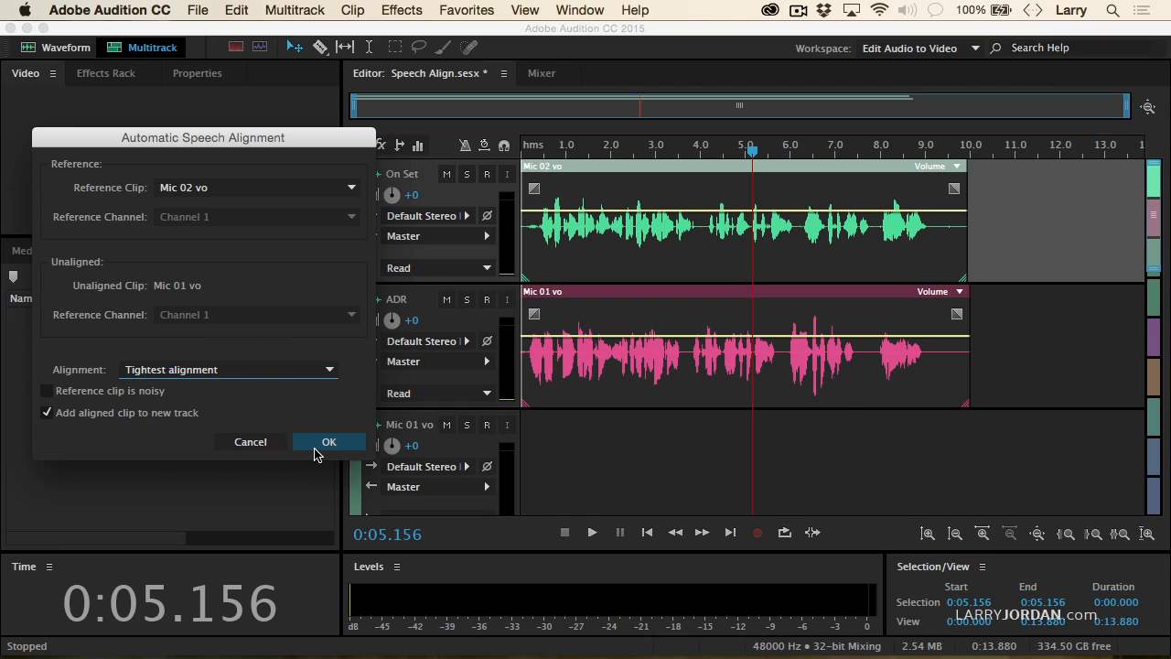
left_click(314, 446)
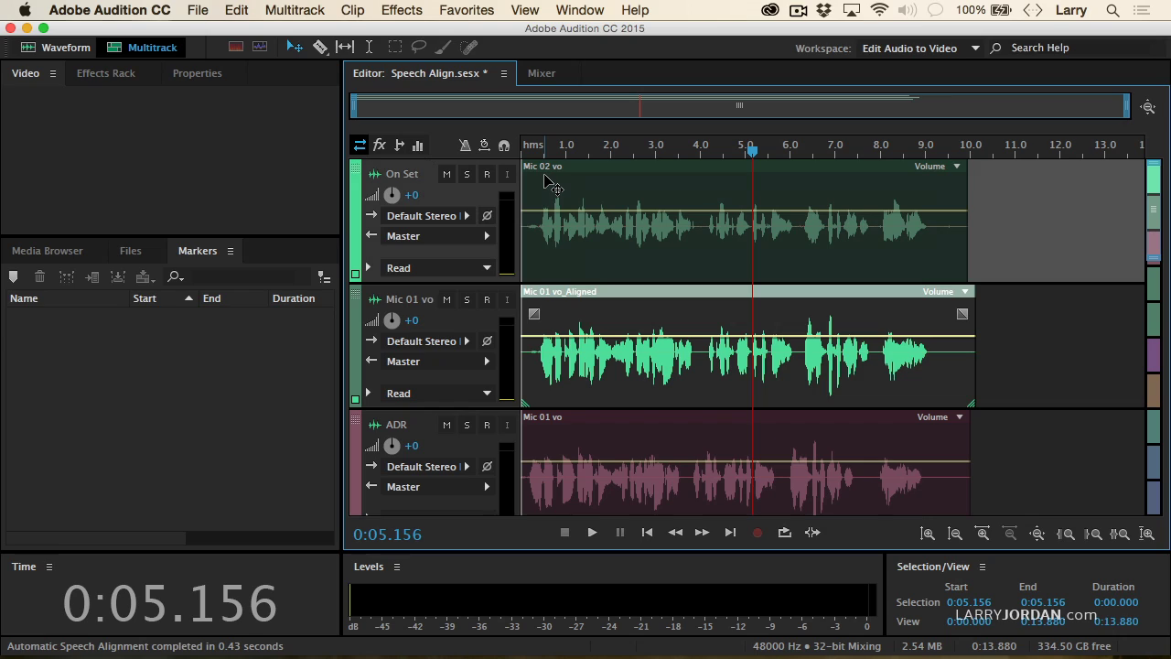
Mute the ADR track and play the aligned clip from near the start
left_click(447, 425)
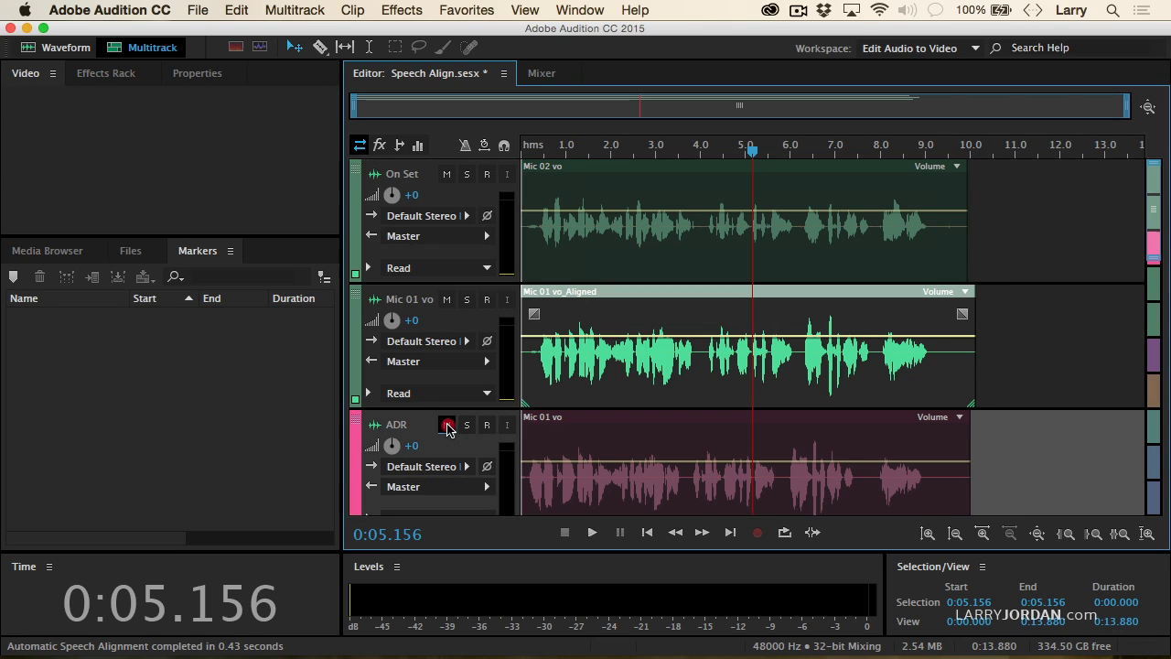
left_click(536, 151)
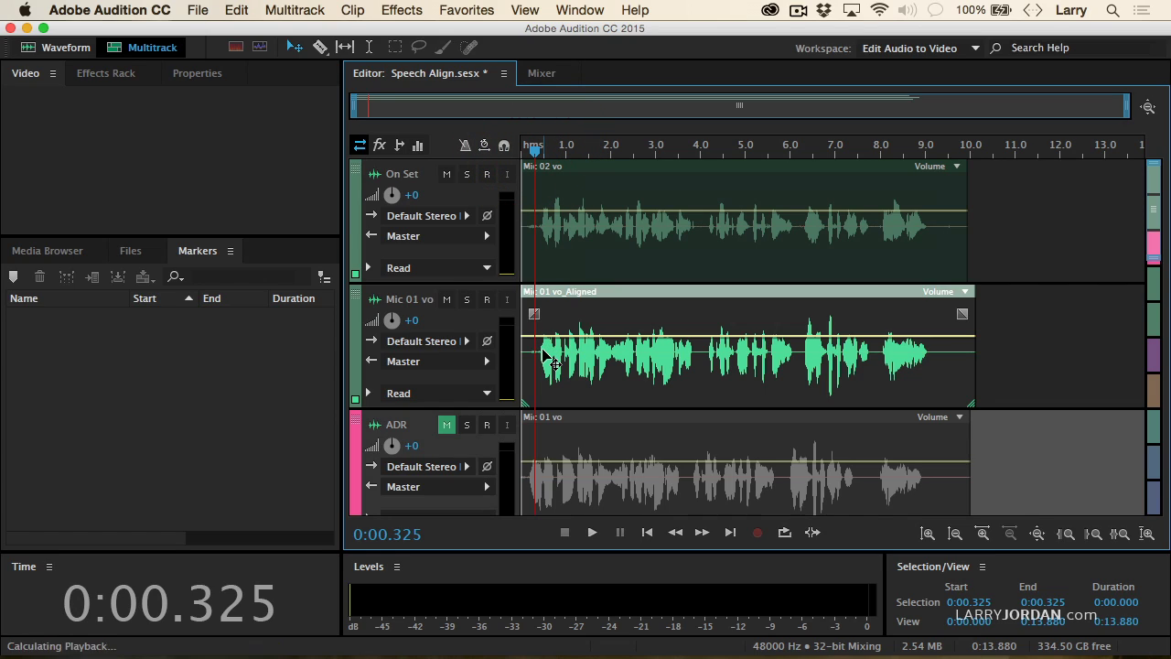
key("space")
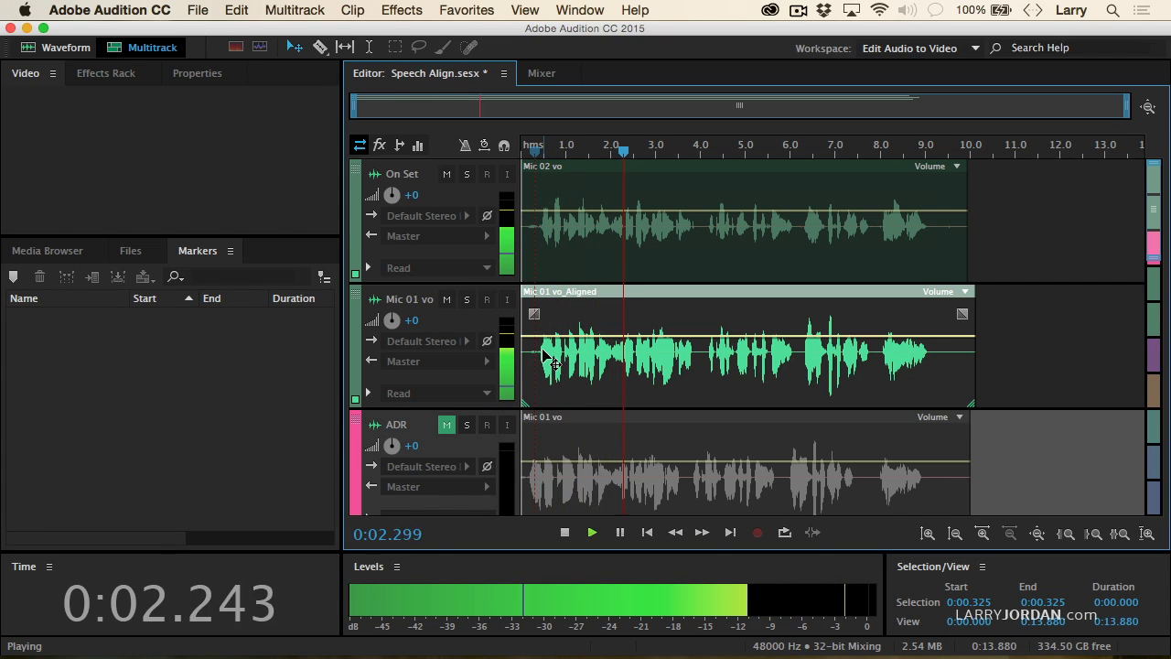
key("space")
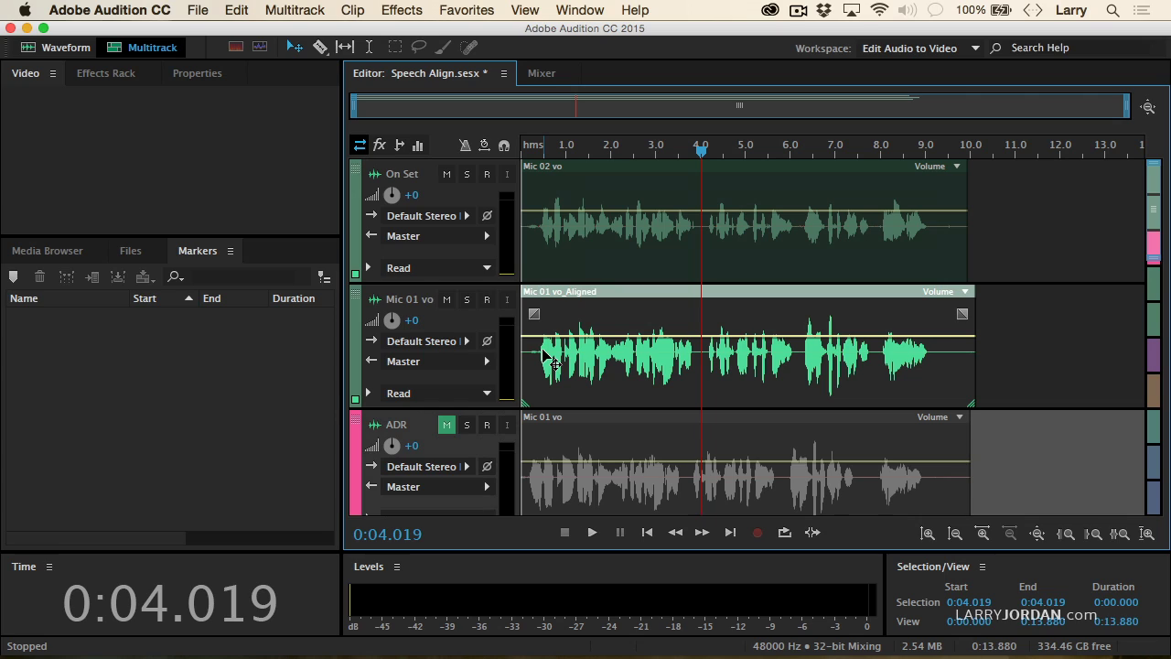
key("space")
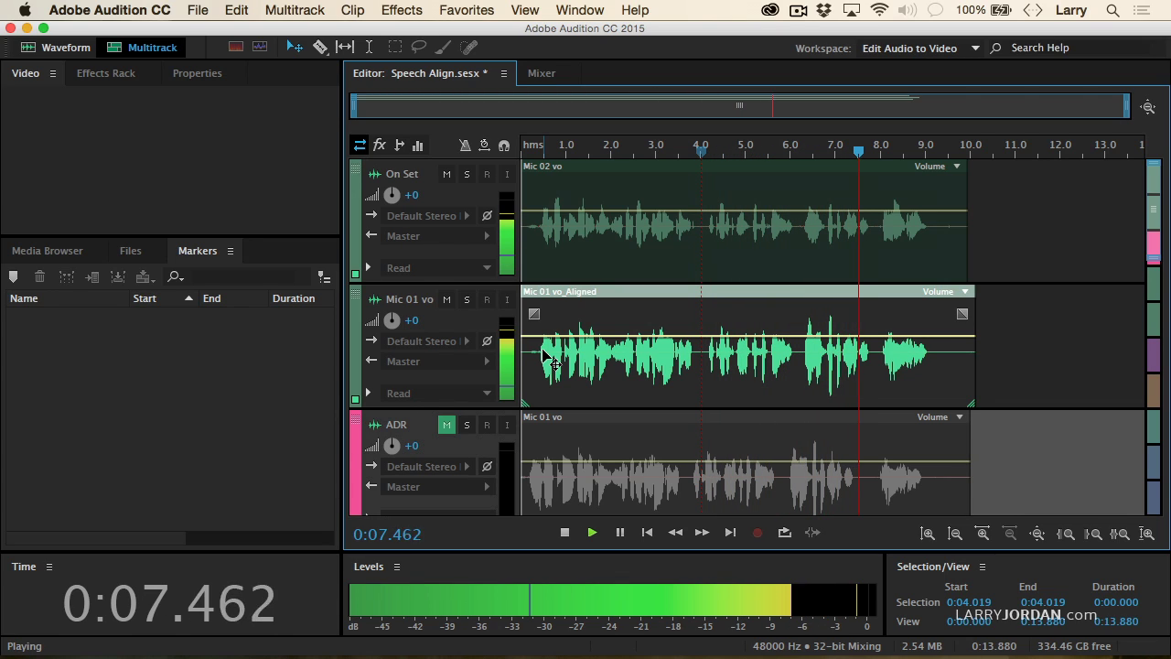
key("space")
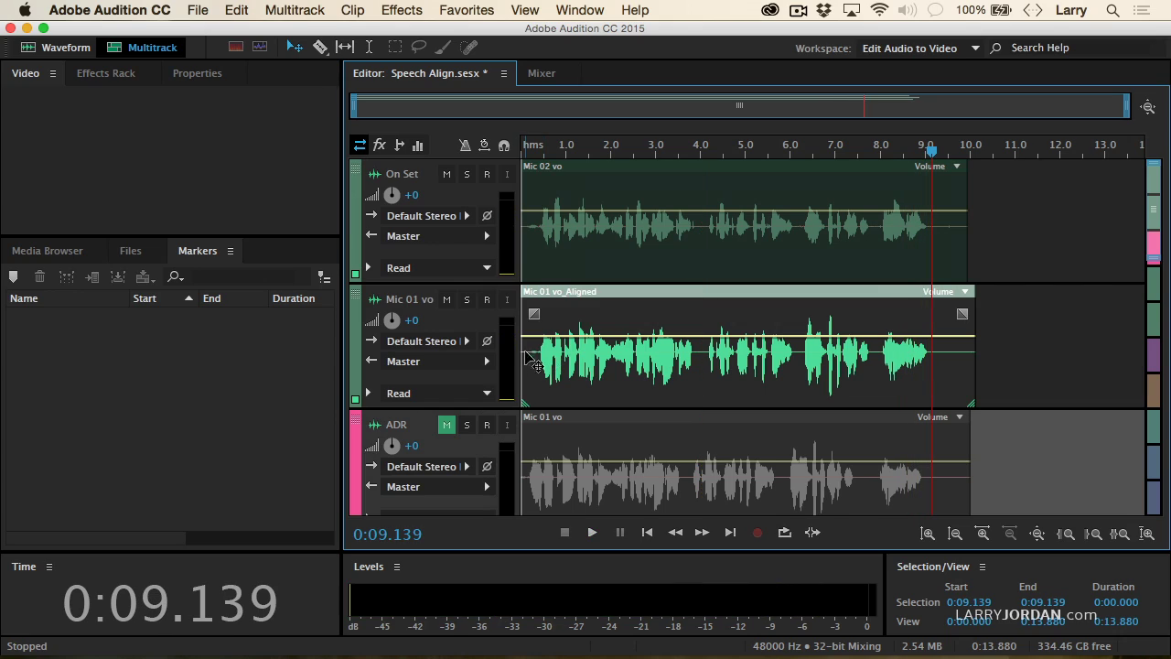
Mute the On Set track and play the Mic 01 vo_Aligned clip alone
left_click(446, 174)
left_click(485, 146)
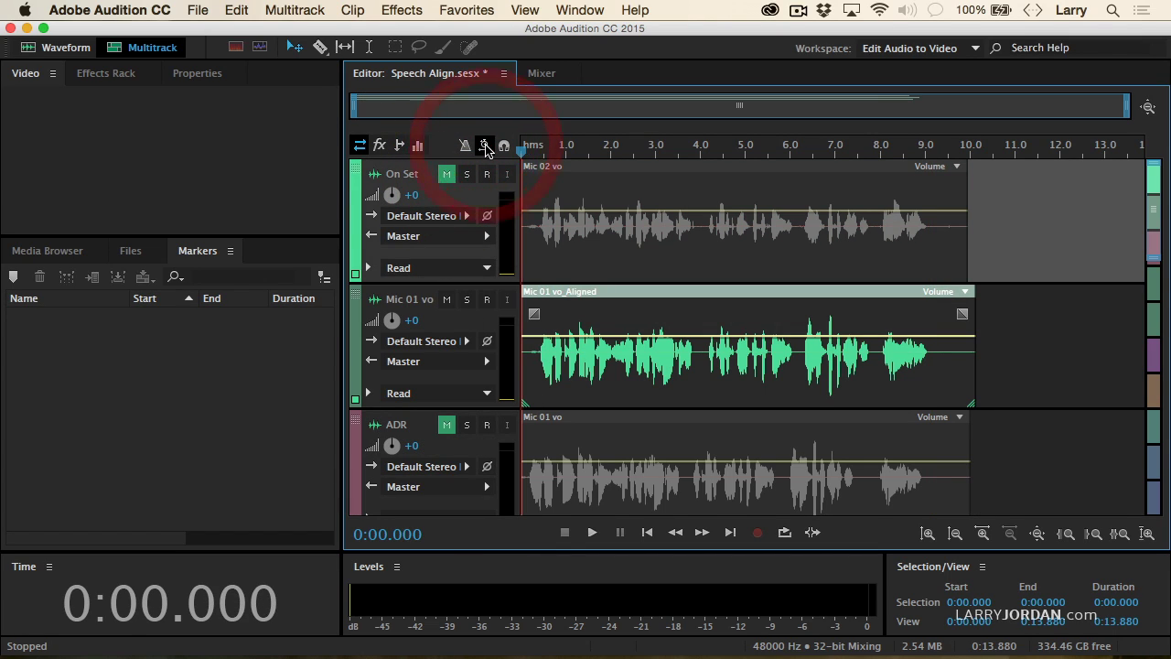
key("space")
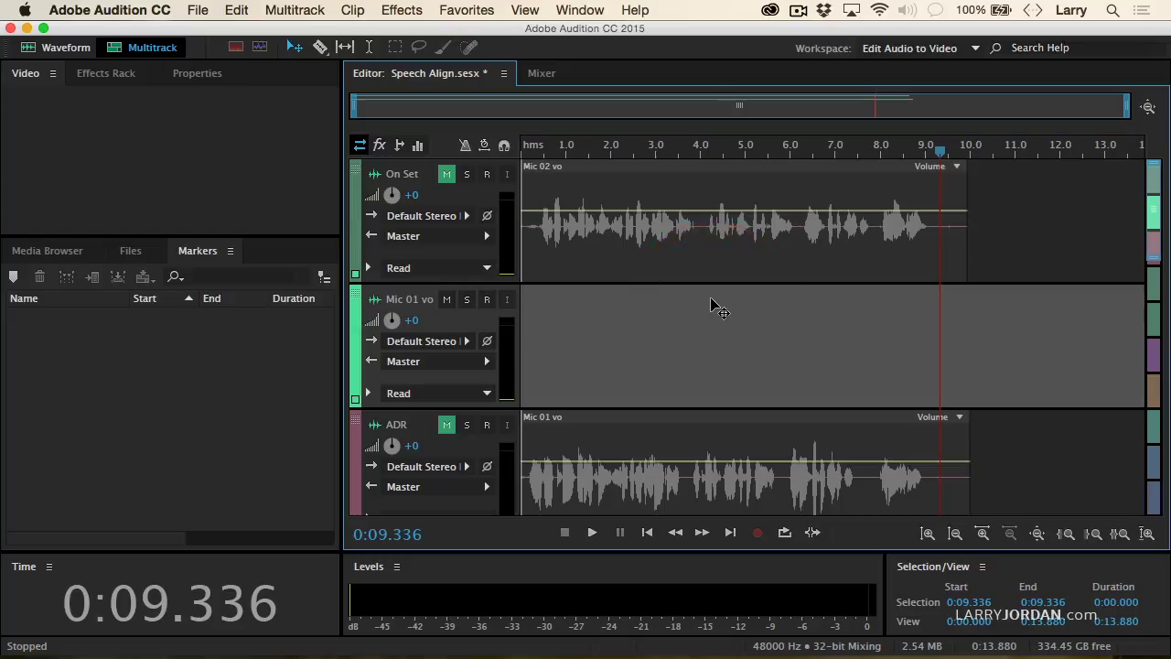
Unmute the ADR and On Set tracks
left_click(711, 303)
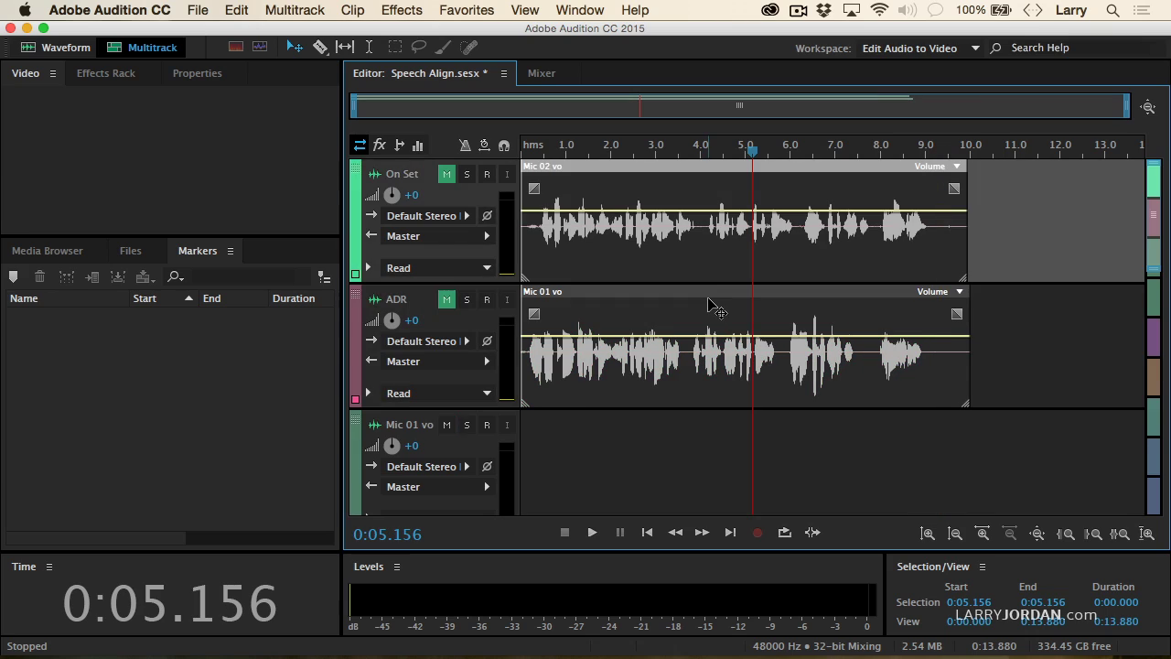
left_click(447, 301)
left_click(446, 174)
Re-align both clips with Balanced alignment and stretching onto a new track
left_click_drag(1025, 188, 851, 370)
left_click(352, 10)
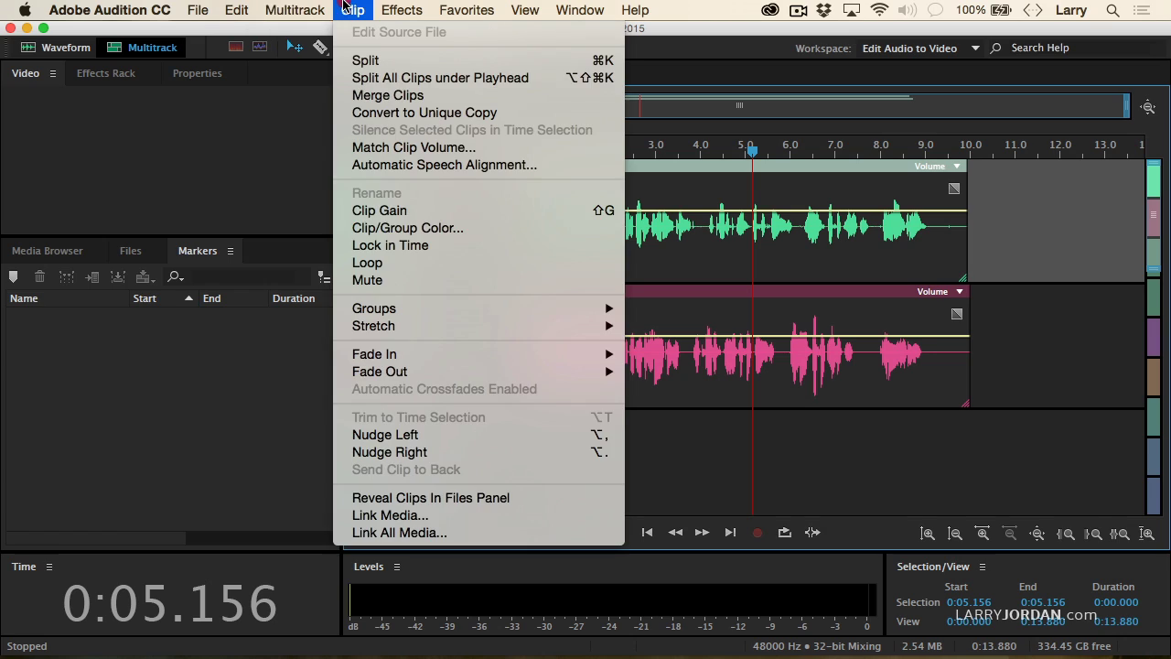
left_click(397, 168)
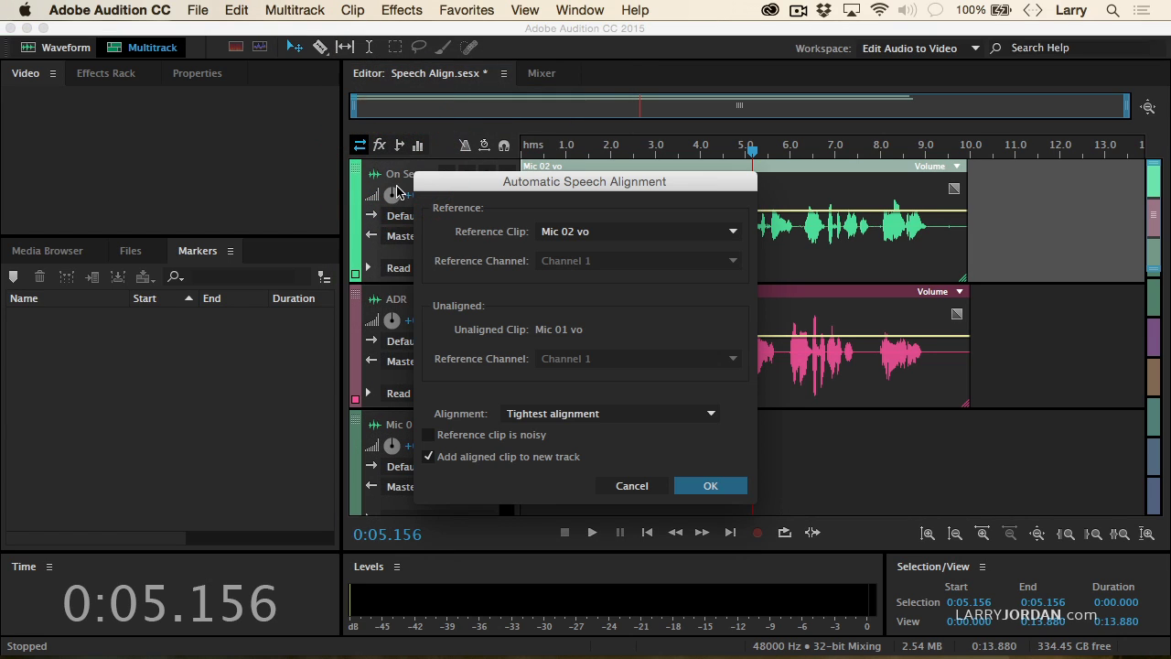
left_click(551, 413)
left_click(595, 449)
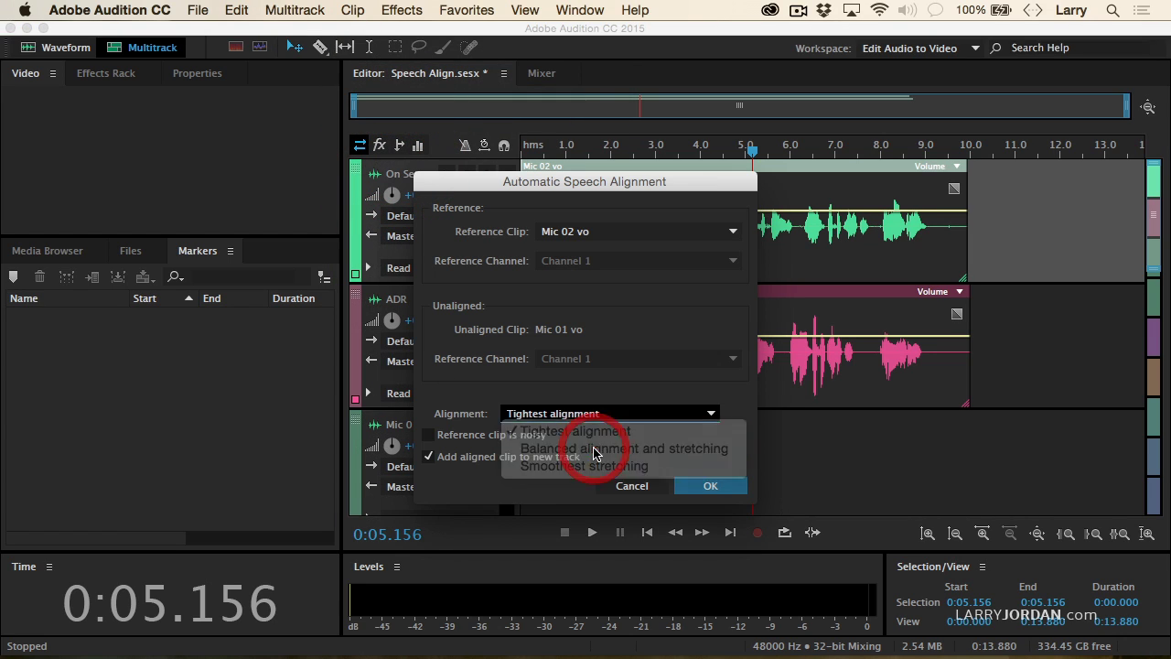
left_click_drag(590, 186, 196, 293)
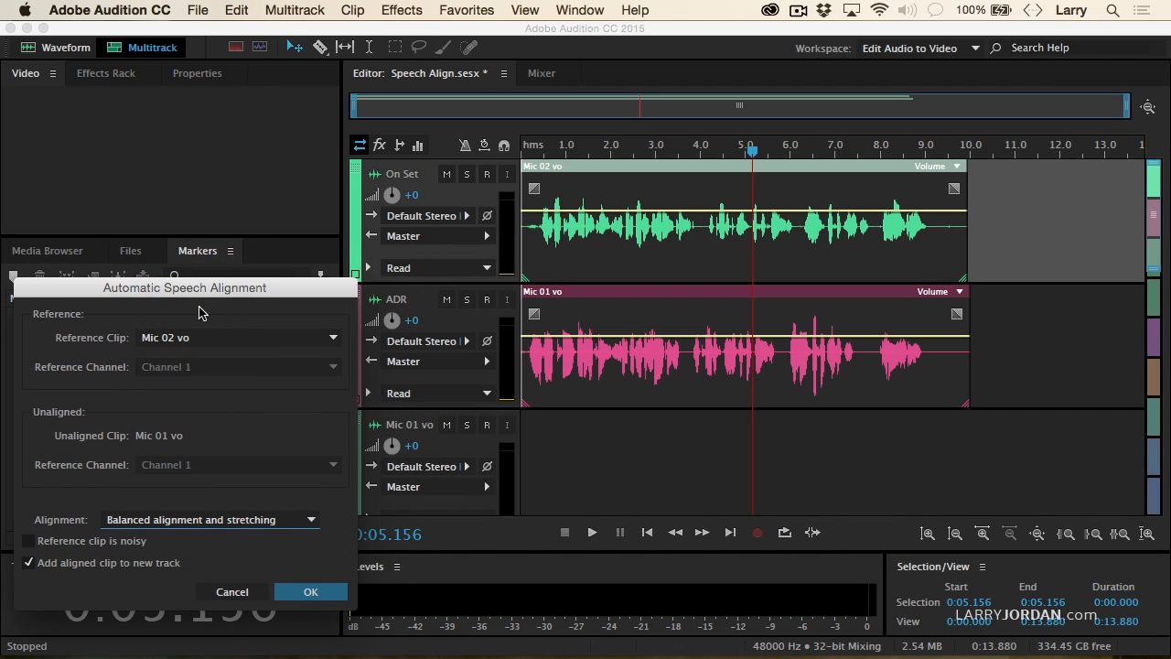
left_click(309, 593)
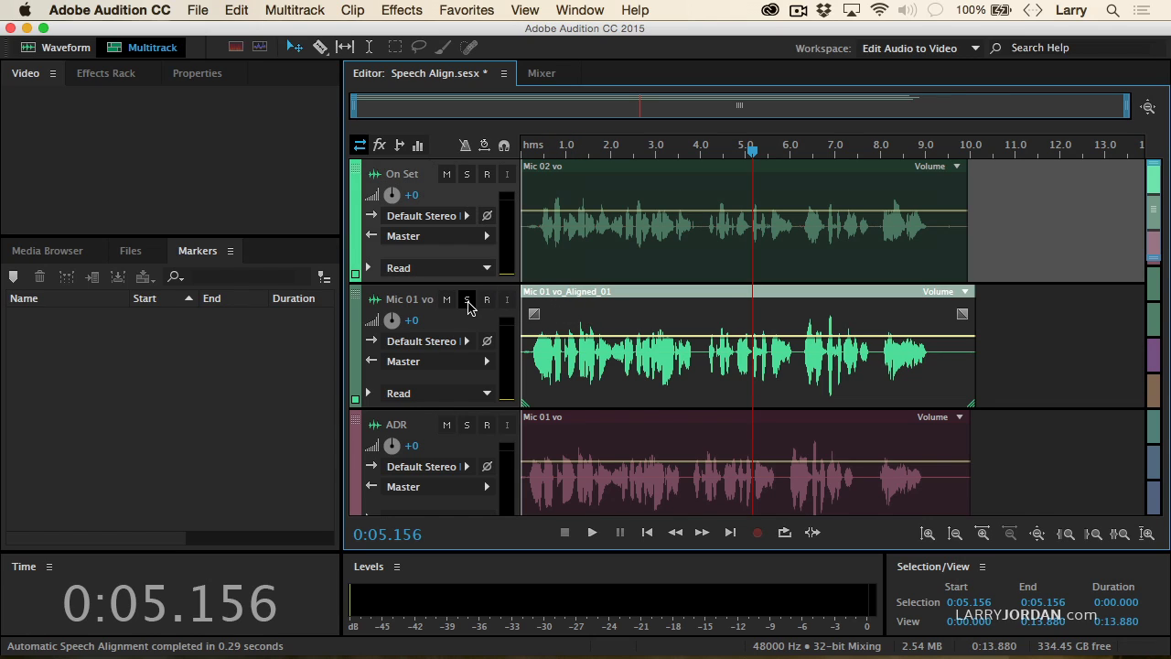
Solo the new Mic 01 vo track and play it from near the start
left_click(467, 299)
left_click(533, 154)
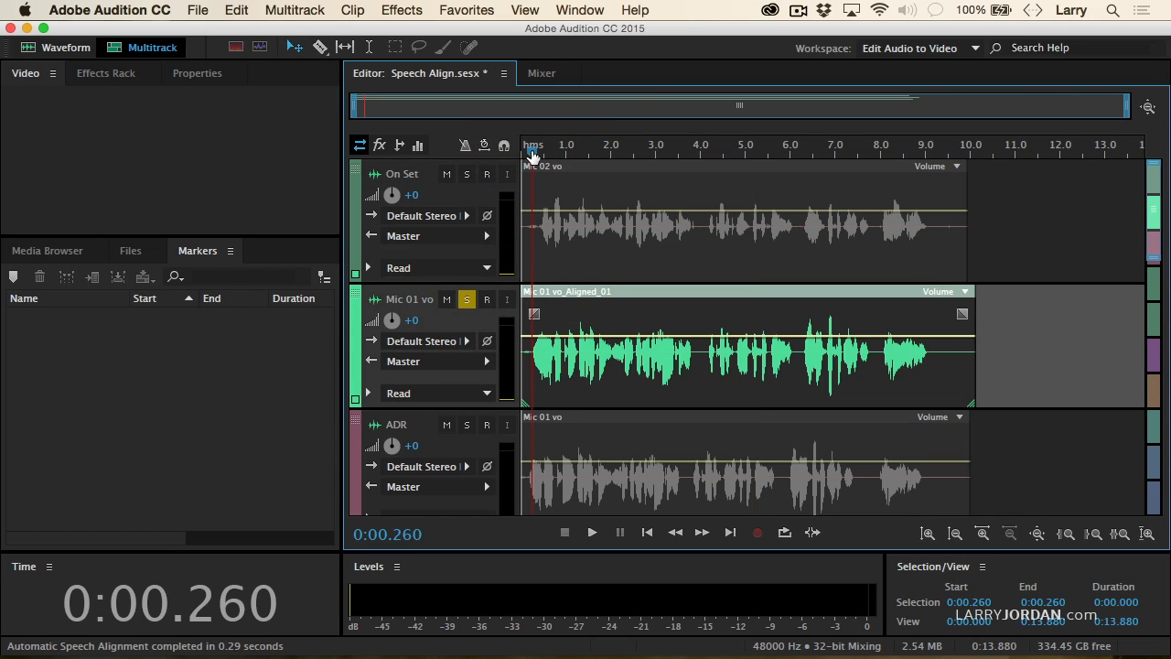
key("space")
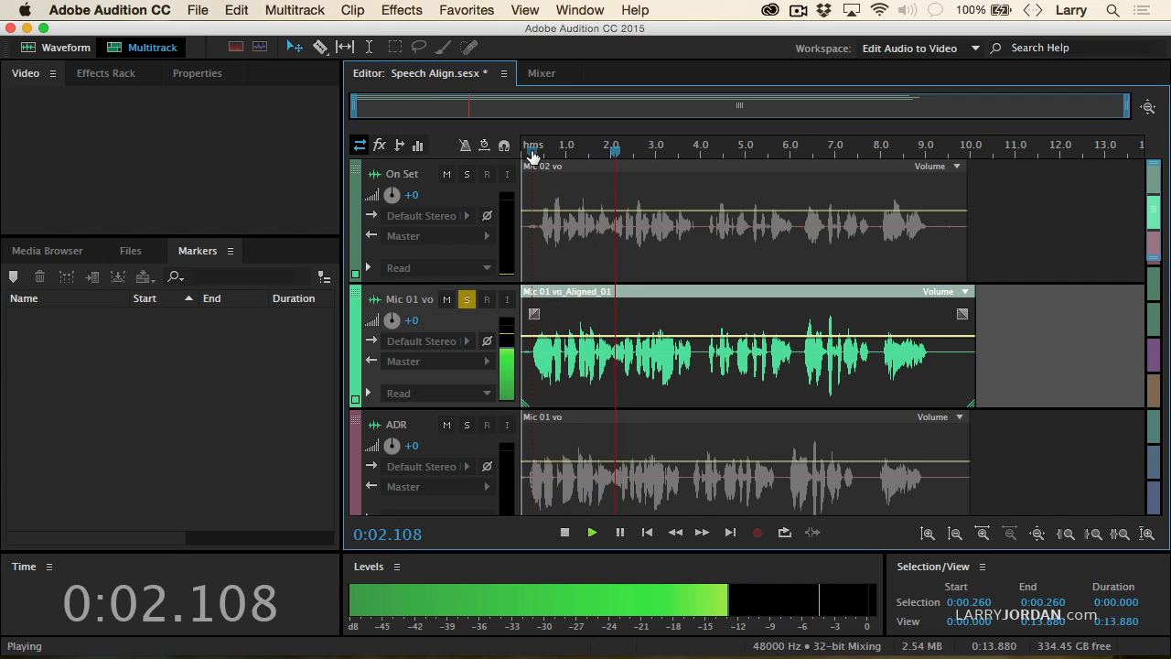